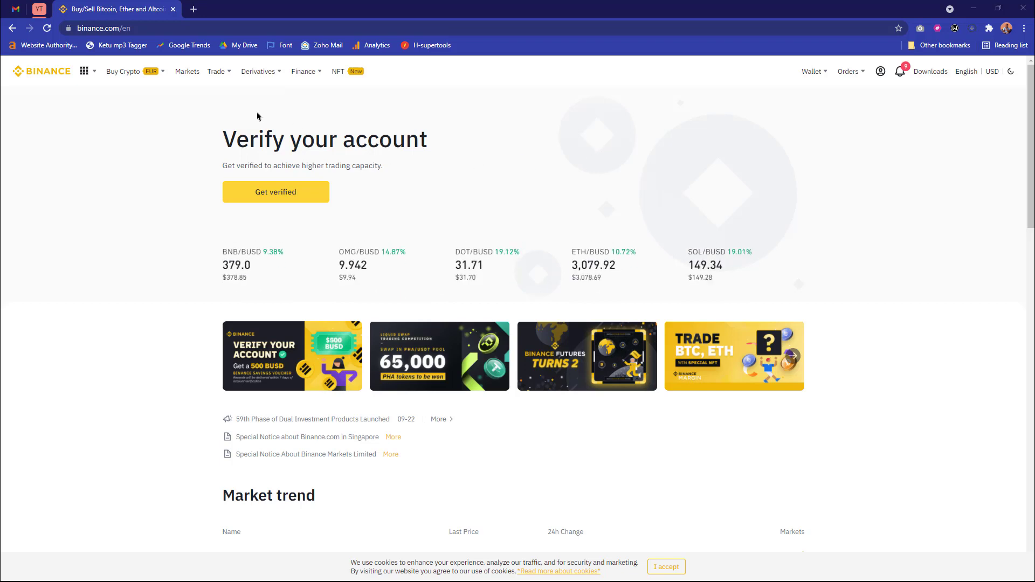
Set the Buy Crypto payment currency to NGN by searching the currency list for "ngn".
mouse_move(141, 81)
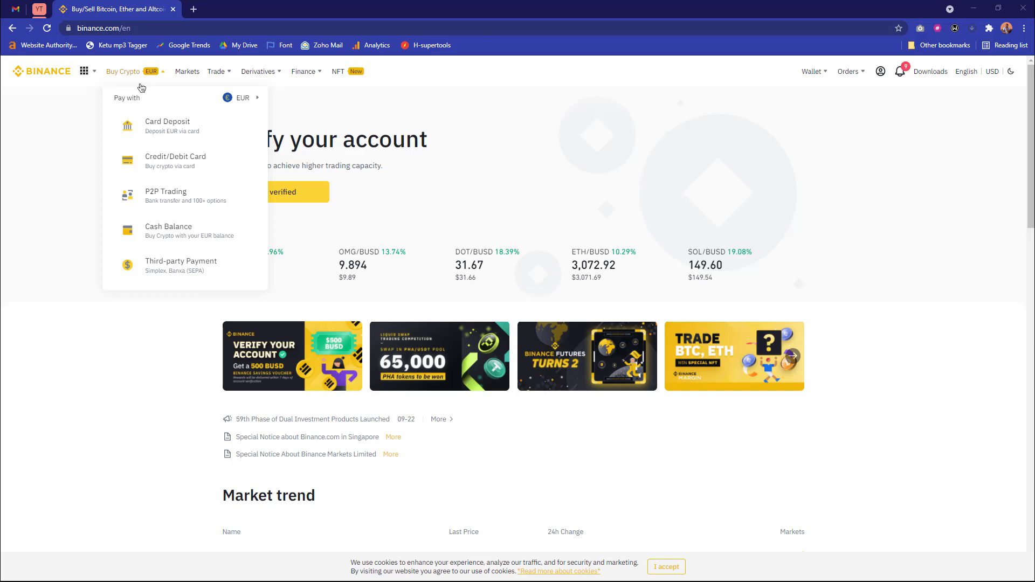
click(255, 104)
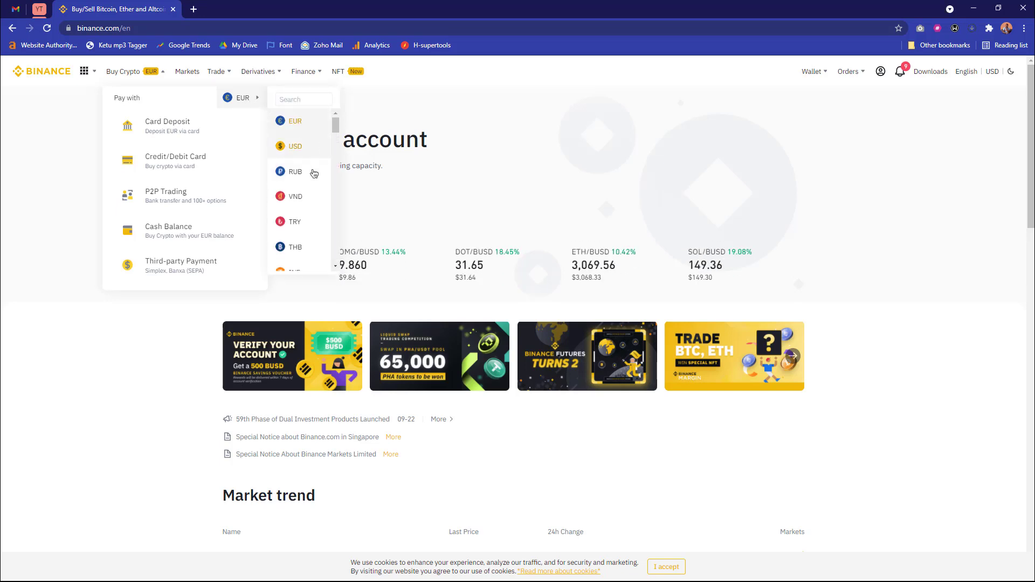
scroll(310, 143, down, 3)
scroll(302, 135, down, 5)
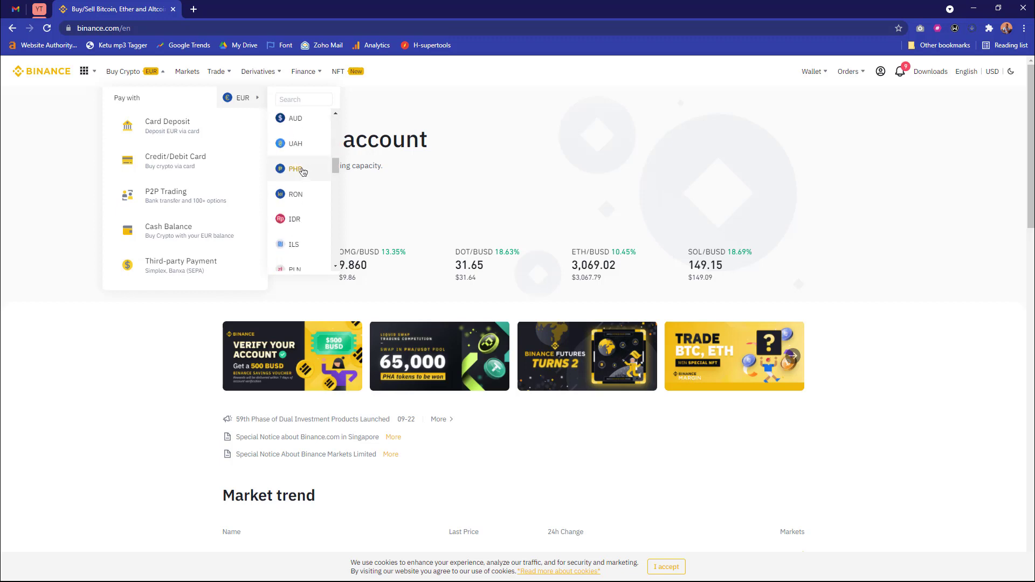
click(295, 100)
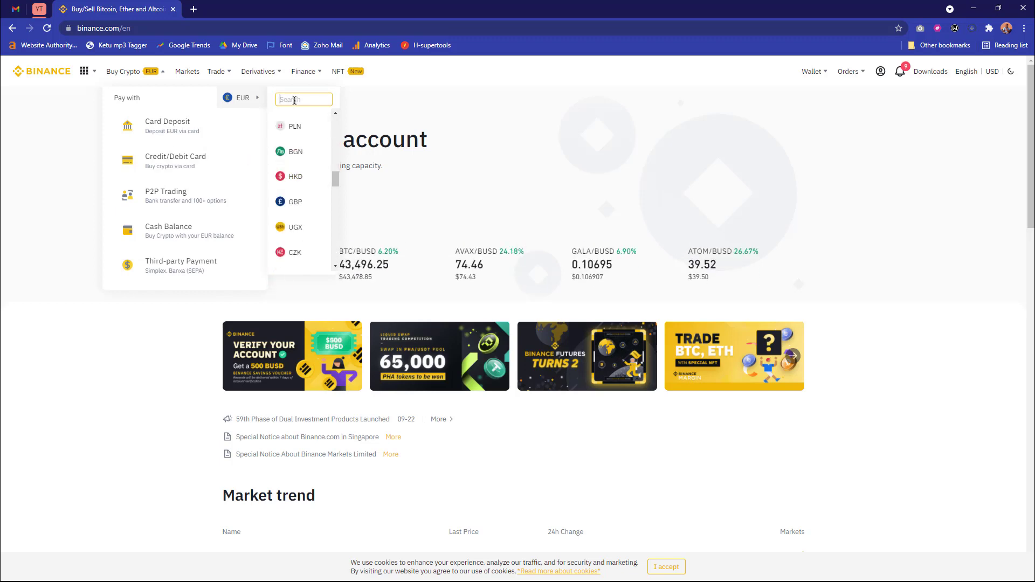
text(ngn)
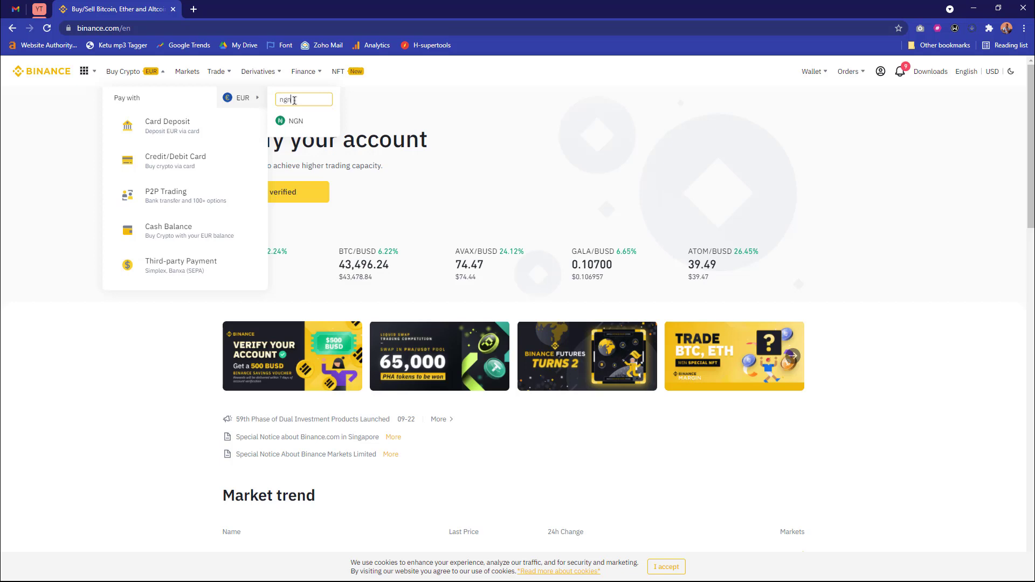
click(299, 129)
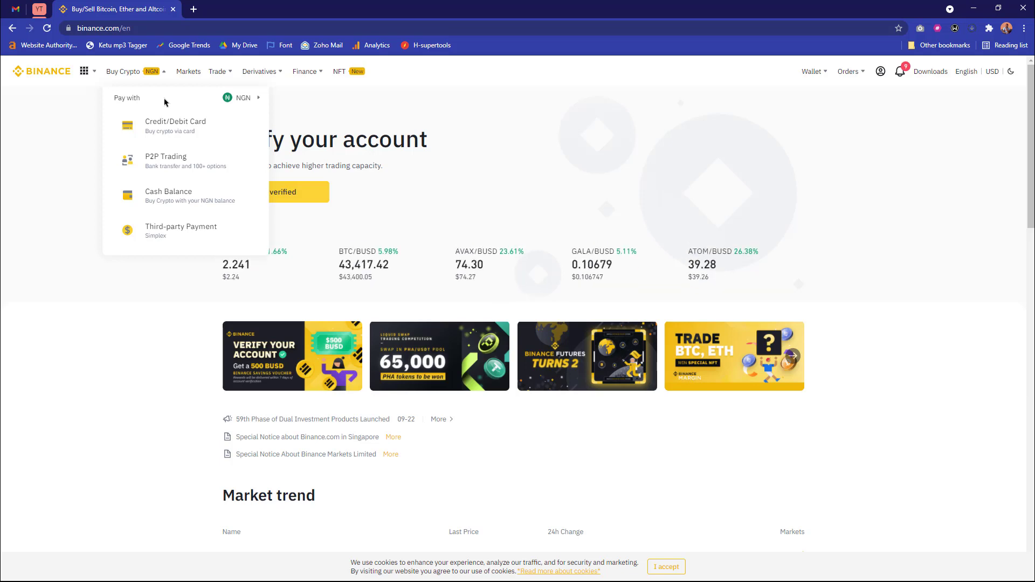
Open P2P Trading and list the buy offers for DOGE.
click(178, 157)
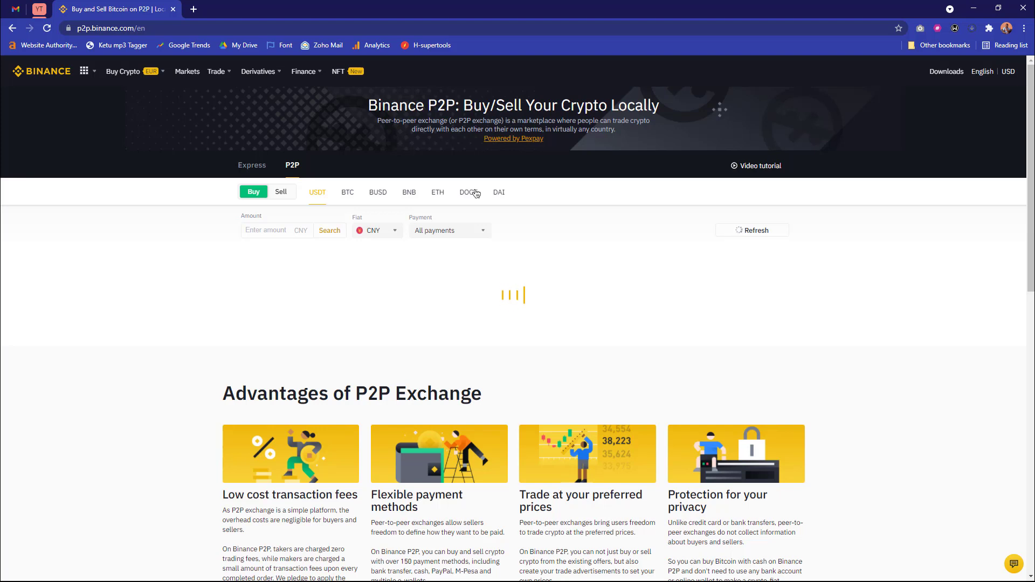
click(470, 194)
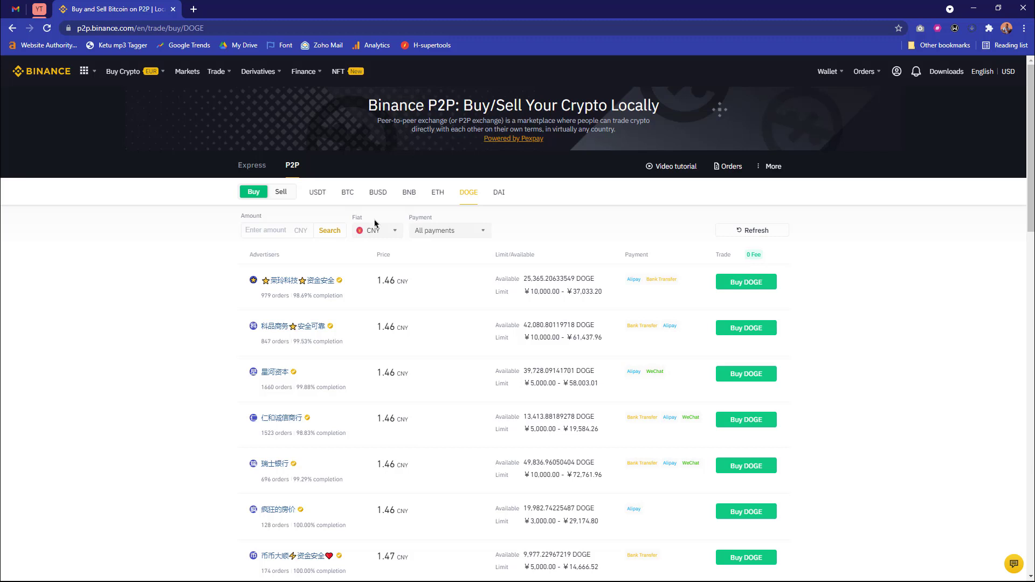
Set the P2P fiat currency to NGN and accept the risk notice.
click(401, 234)
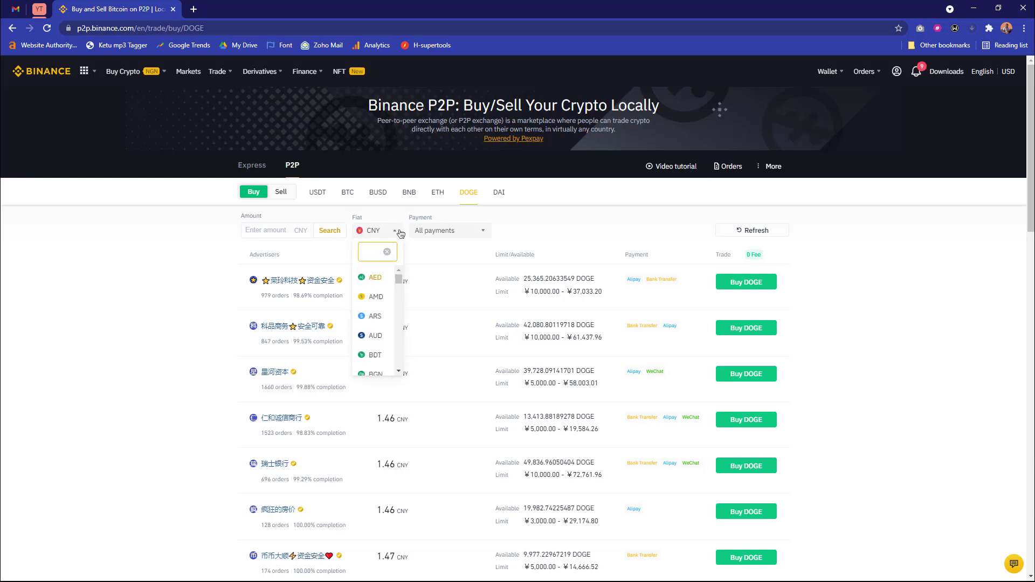
text(ngn)
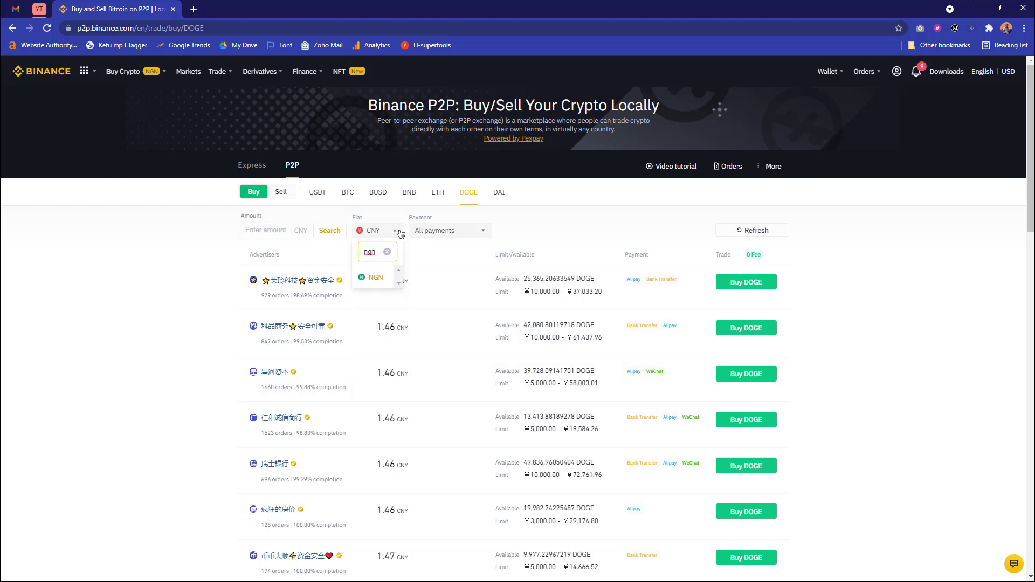
click(374, 276)
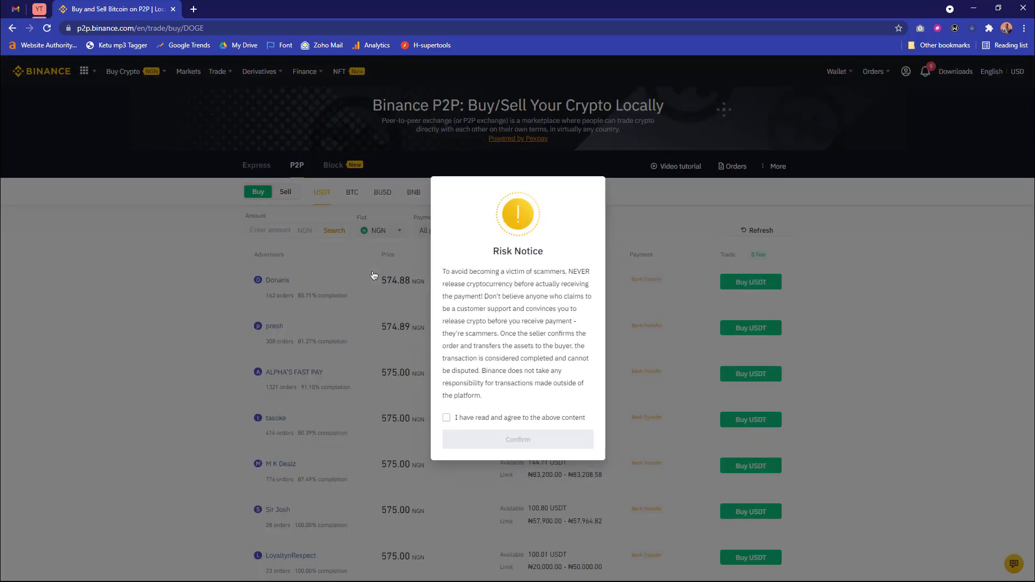
click(446, 417)
click(517, 440)
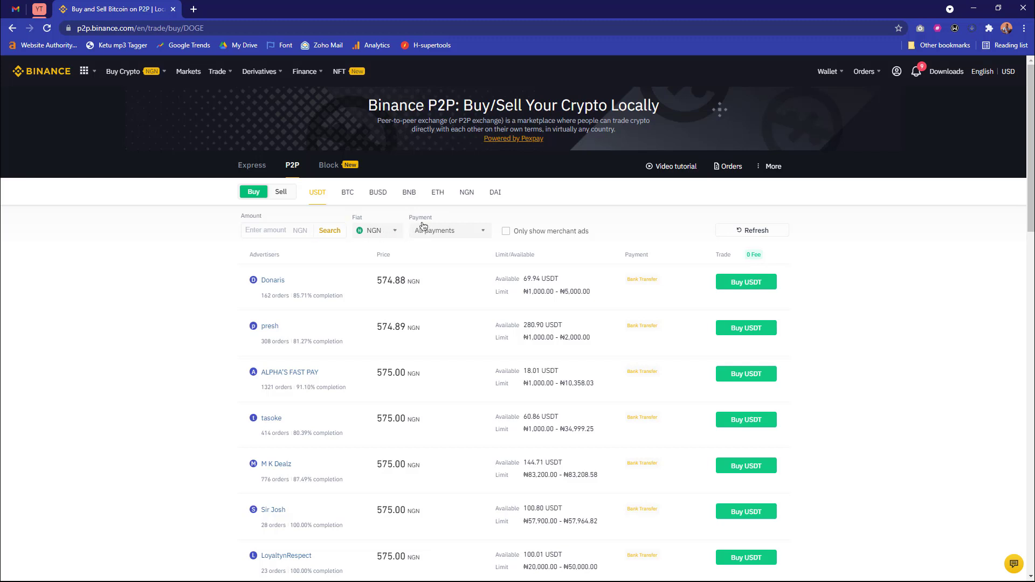
click(436, 232)
click(538, 225)
scroll(476, 313, down, 5)
scroll(480, 296, up, 5)
Switch the P2P fiat currency to EUR and agree to the risk notice.
click(383, 231)
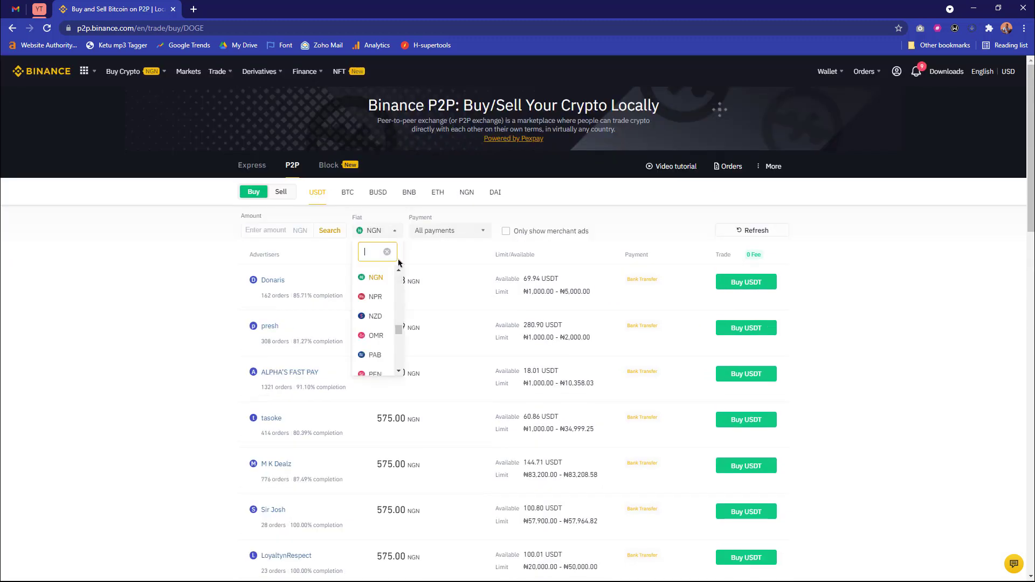
text(eur)
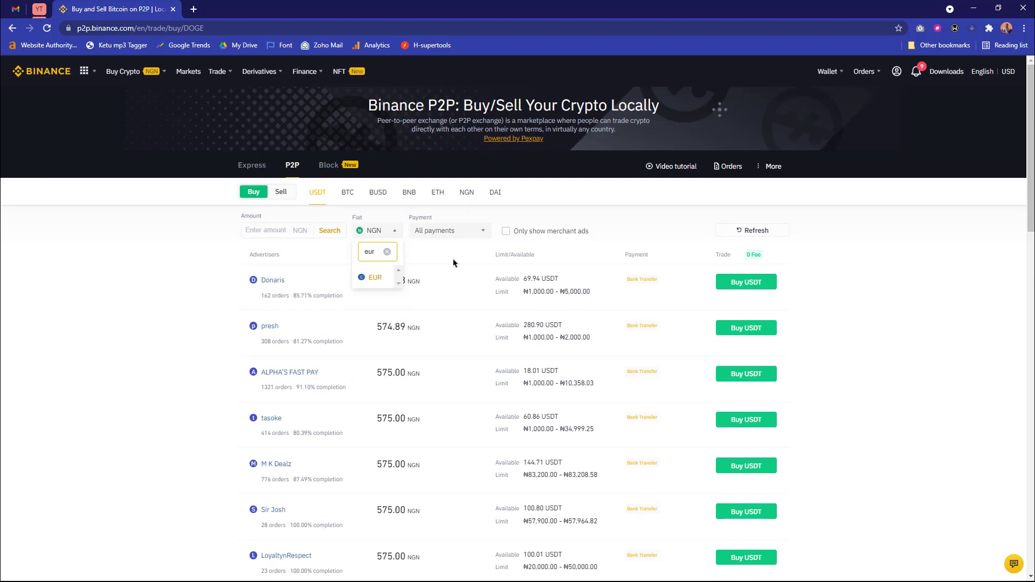
click(383, 277)
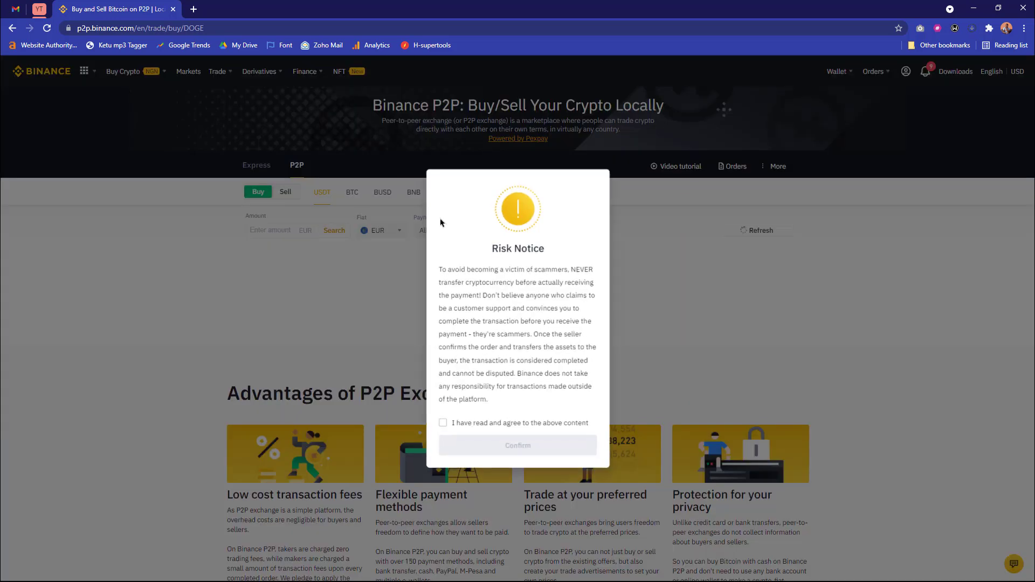
click(483, 420)
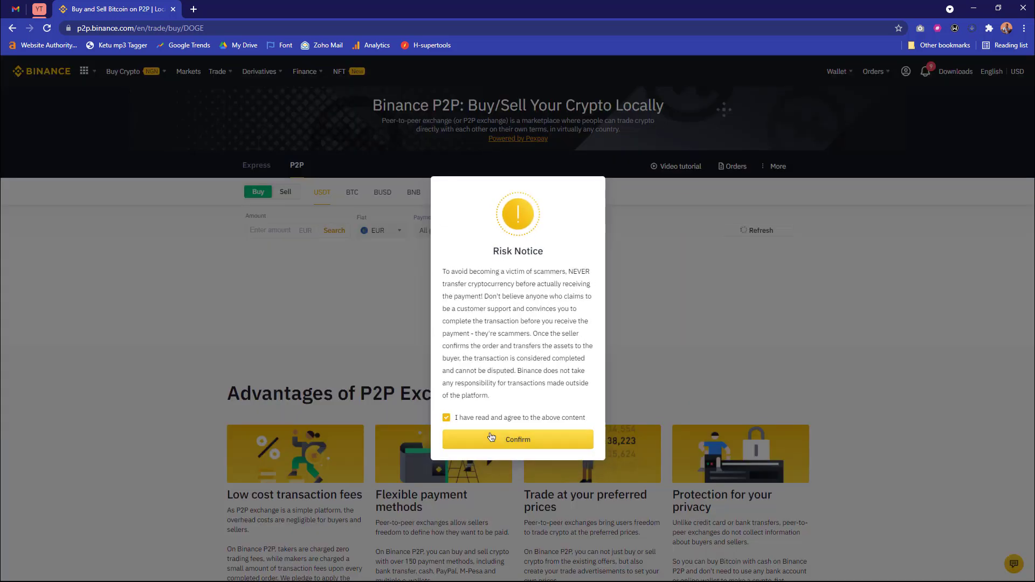
click(492, 440)
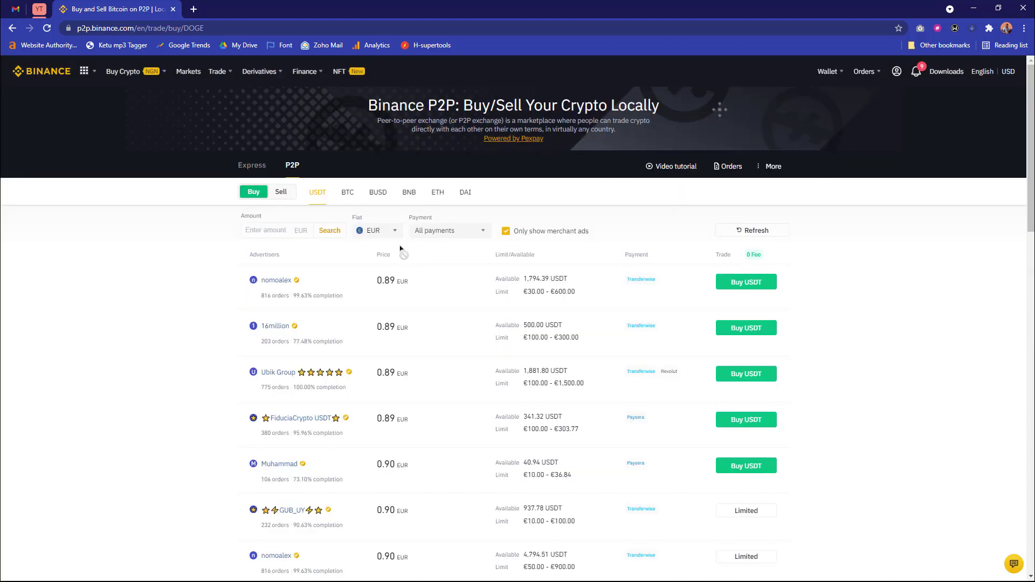
right_click(410, 241)
click(580, 213)
Open the Fiat and Spot wallet in a new browser tab and switch to it.
mouse_move(843, 79)
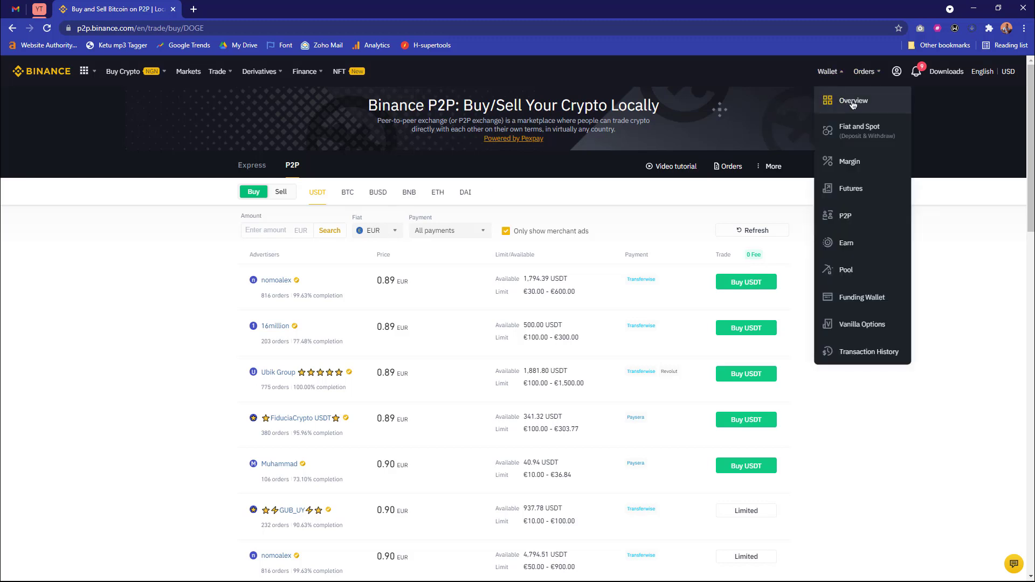
right_click(851, 102)
key(Escape)
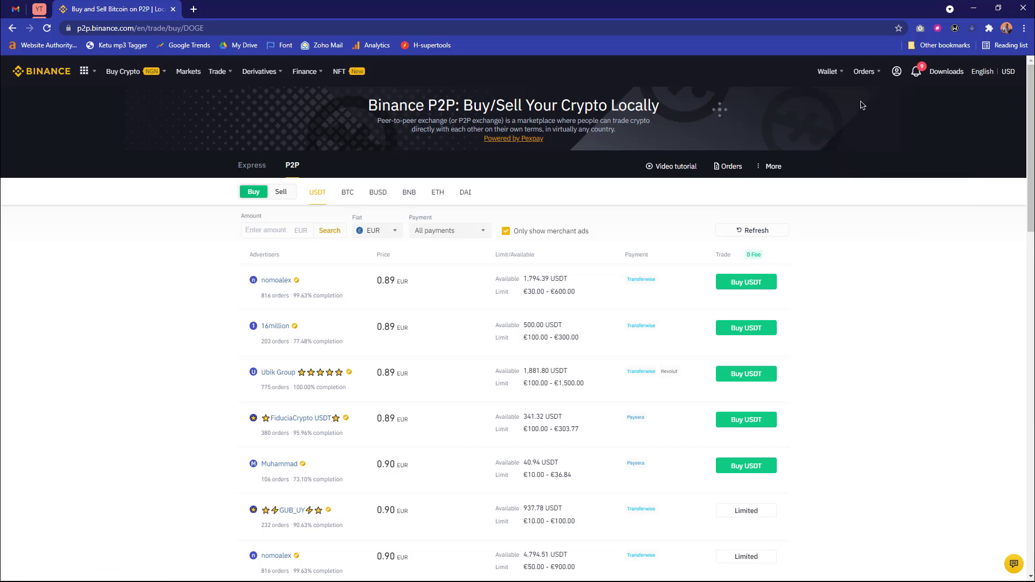
mouse_move(824, 82)
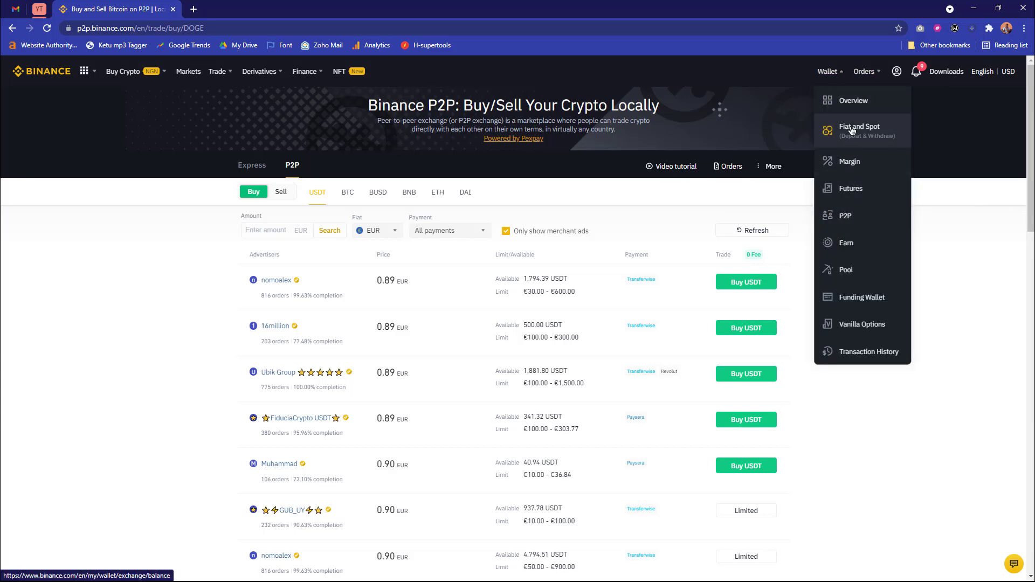
right_click(883, 140)
click(888, 155)
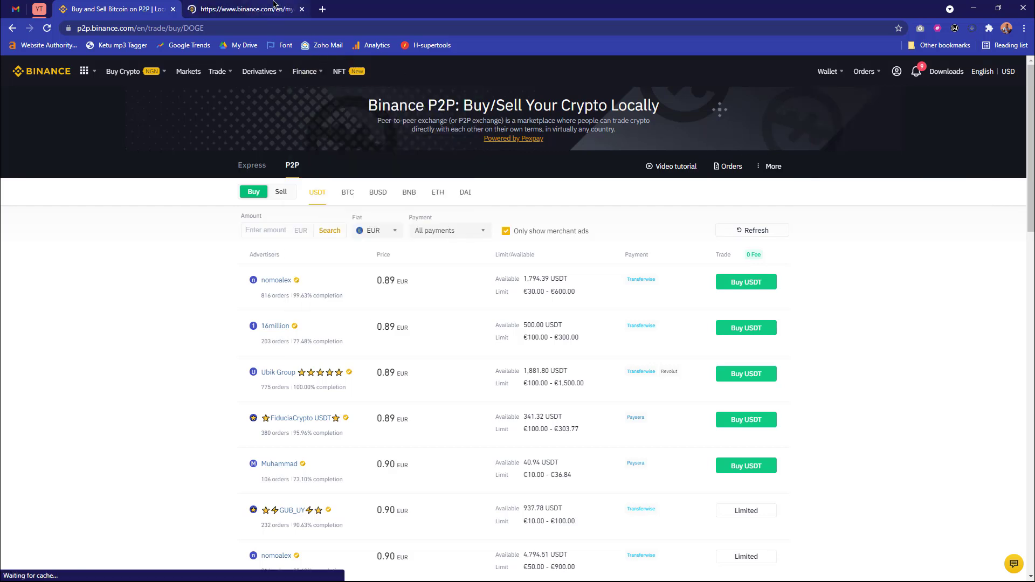
key(ctrl+Tab)
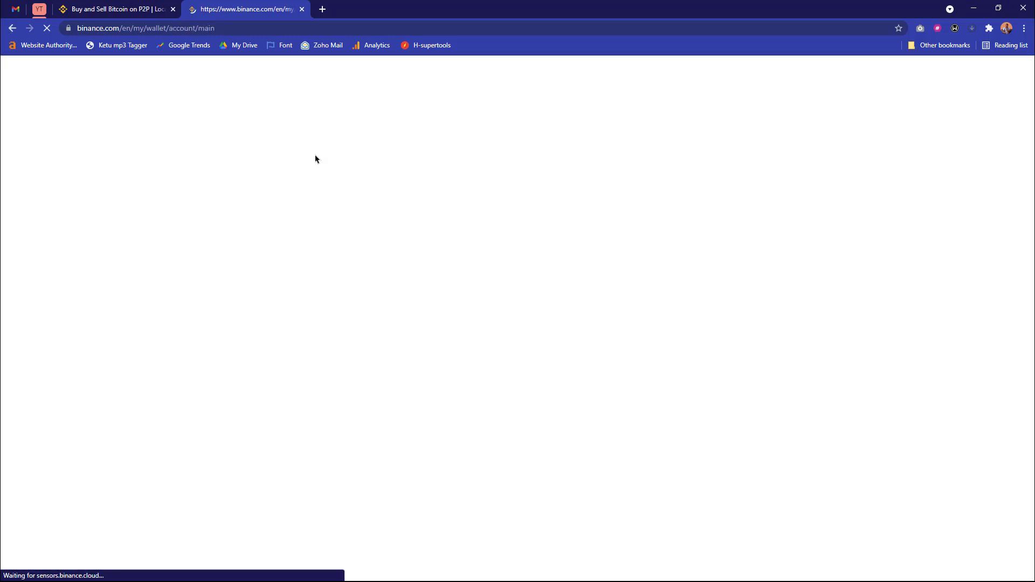
click(132, 5)
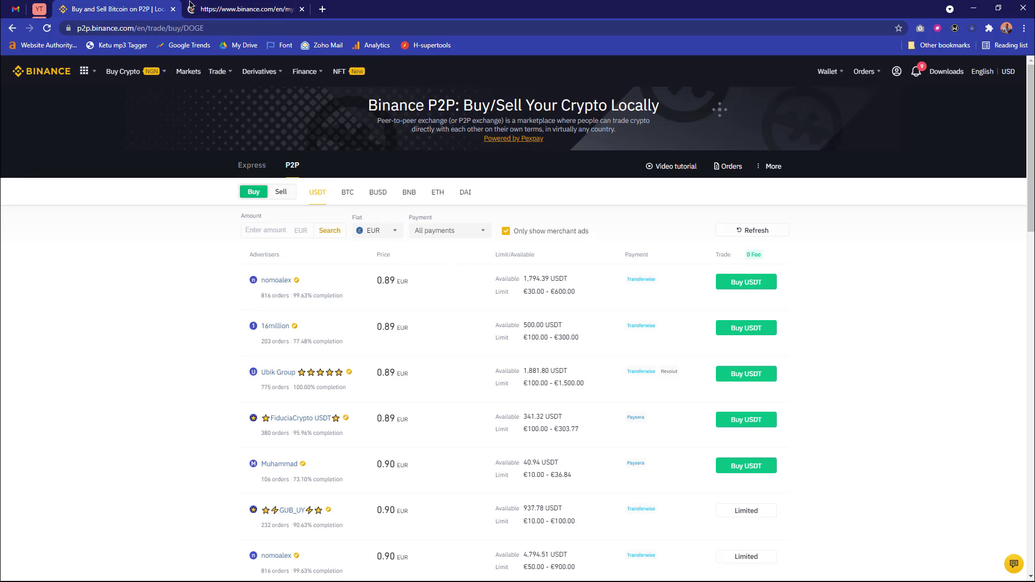
click(190, 5)
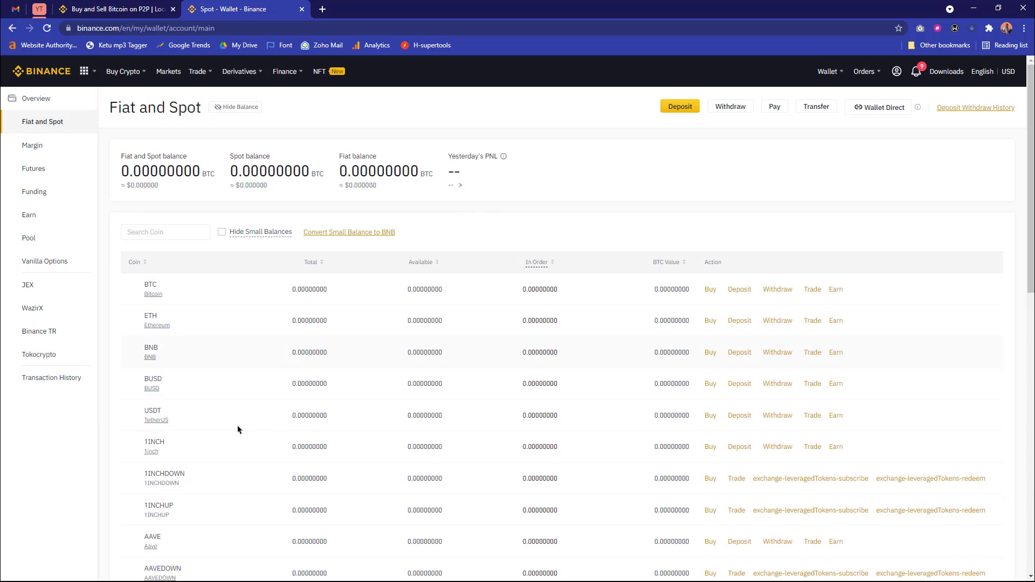
Search the wallet's coins for "dog" and start buying Dogecoin.
click(165, 232)
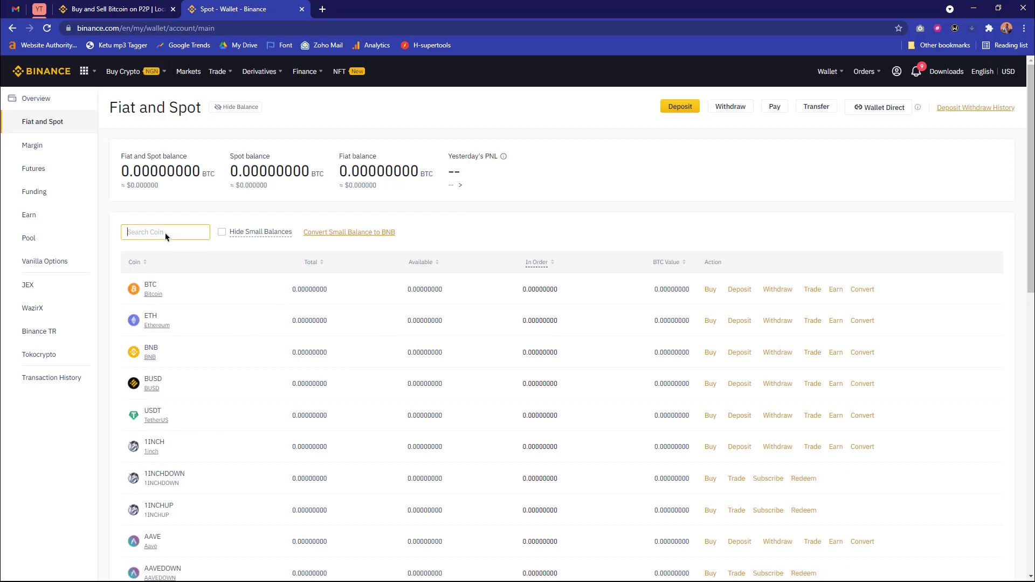
text(do)
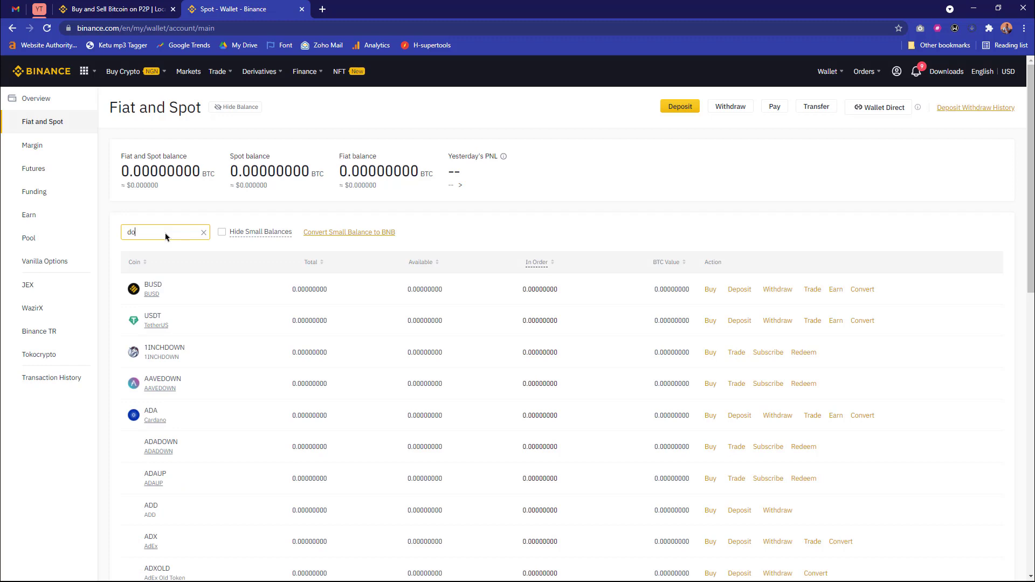
text(g)
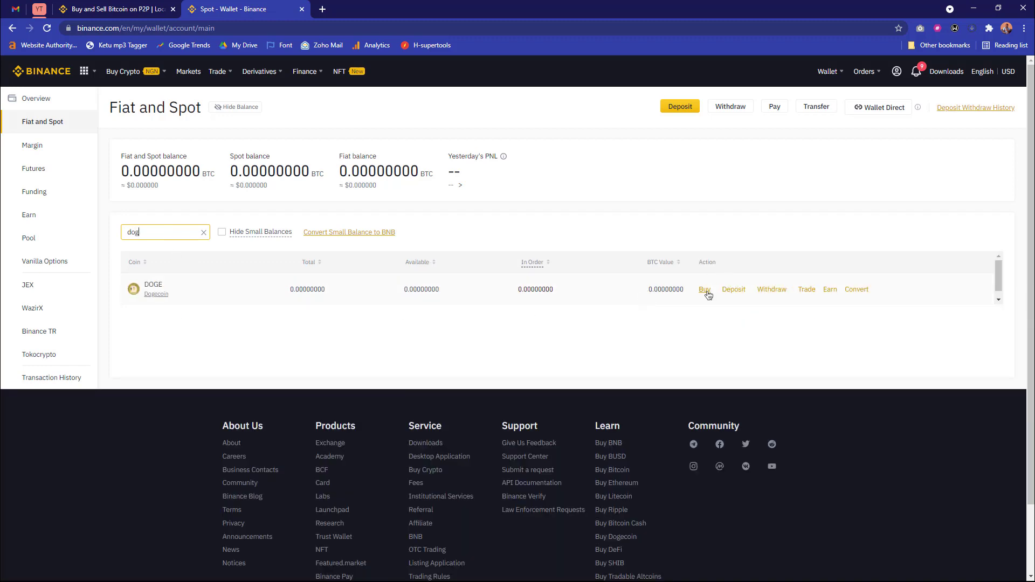
click(705, 290)
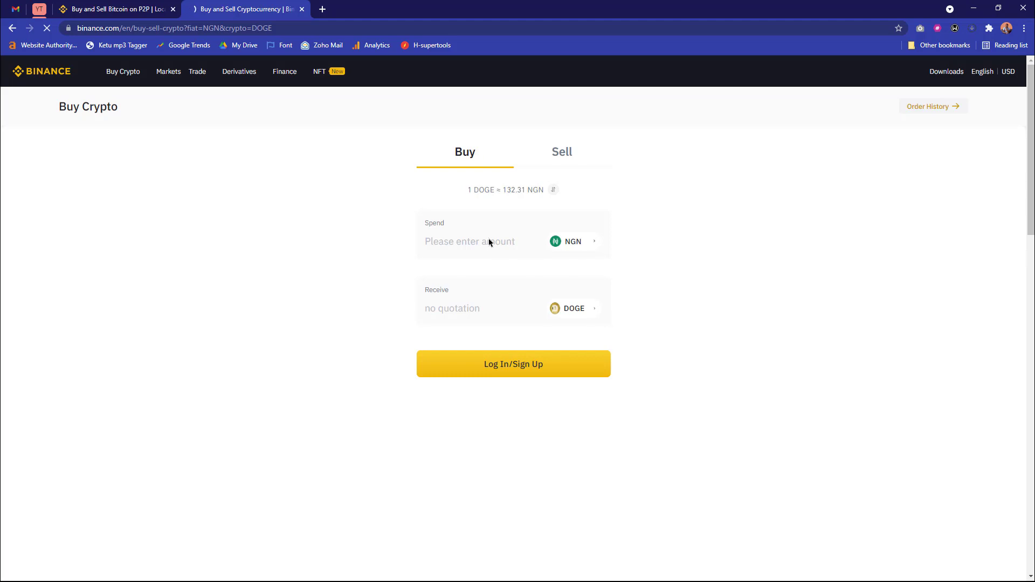
Enter 44000 NGN as the amount to spend on DOGE, try to continue, and dismiss the verification dialog.
click(490, 241)
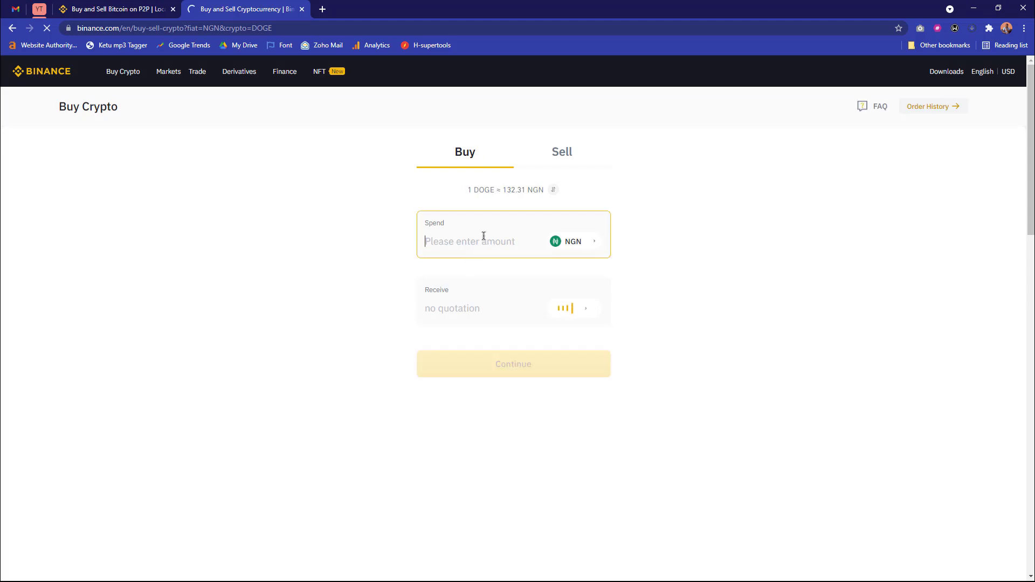
text(44)
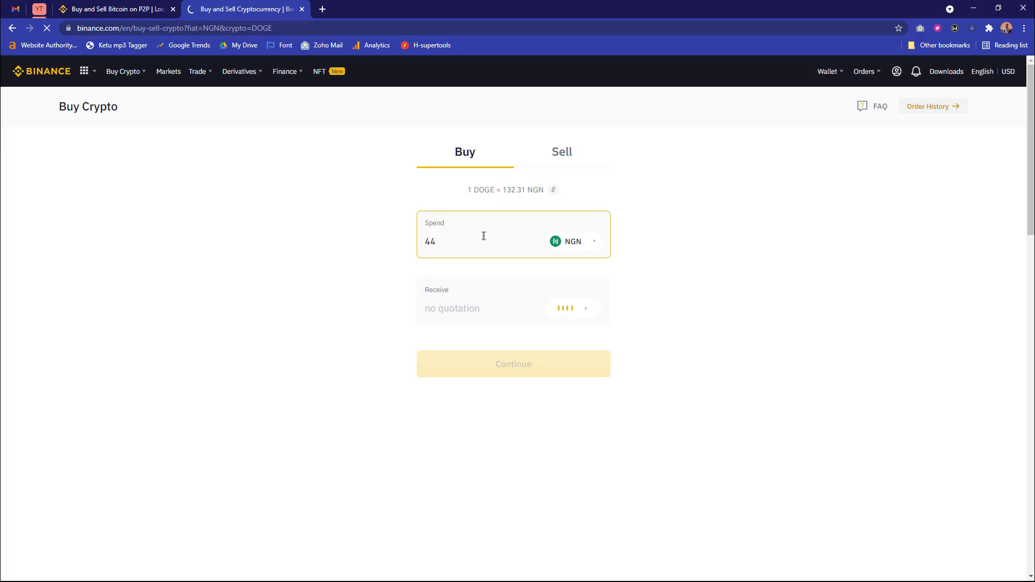
text(00)
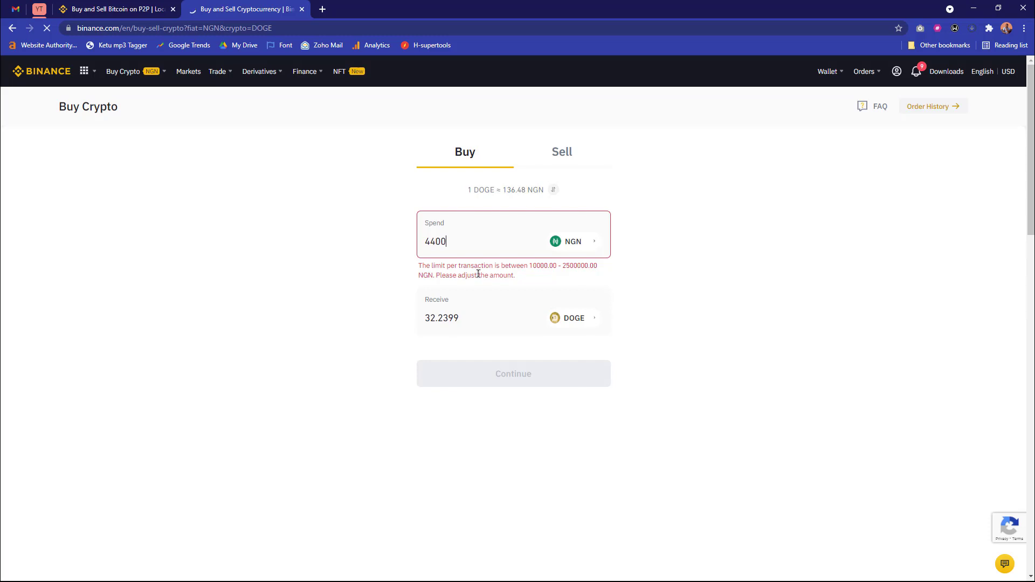
text(0)
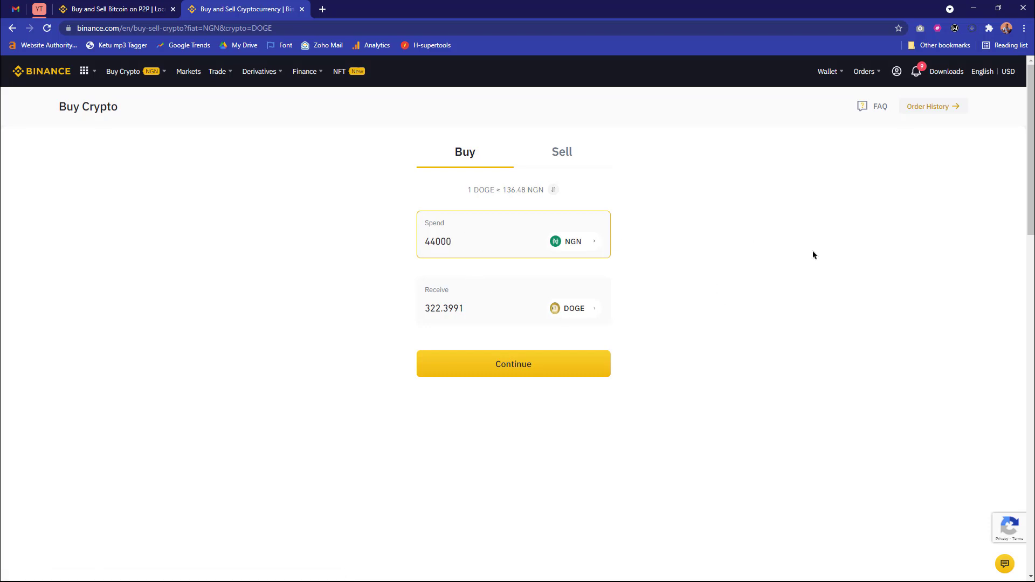
click(531, 374)
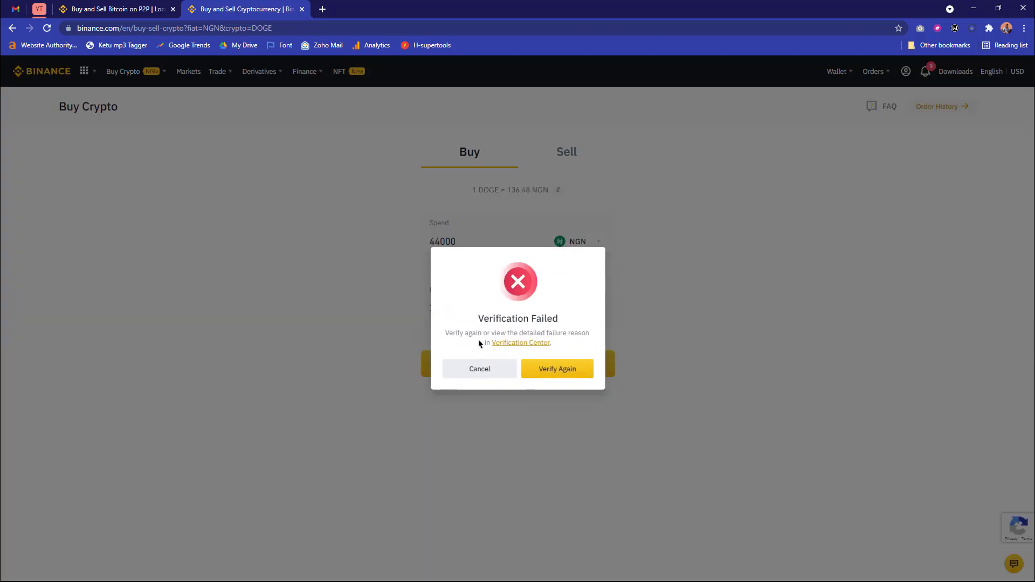
click(486, 376)
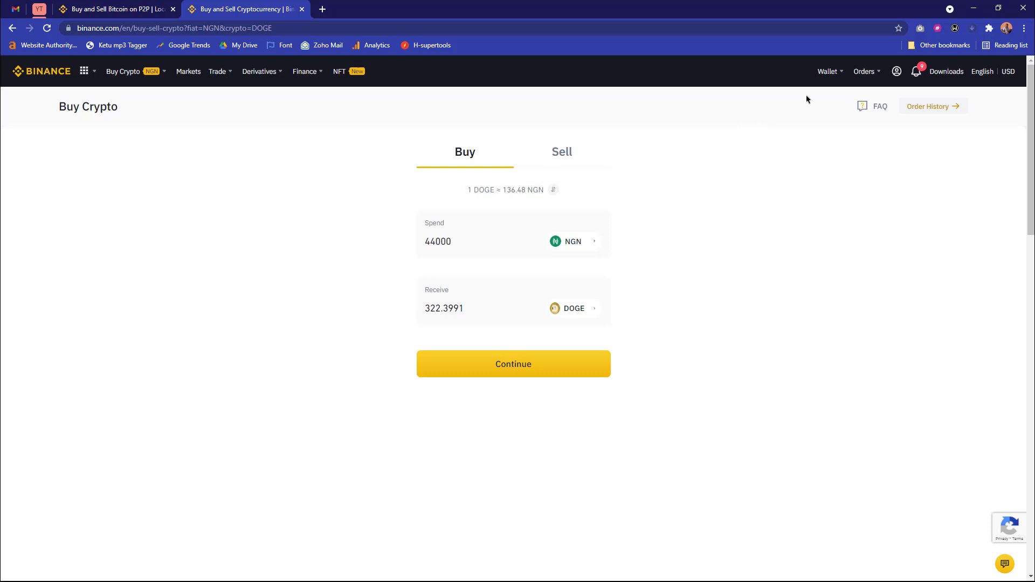
Return to the P2P trading tab and choose CNY as the fiat currency.
mouse_move(828, 71)
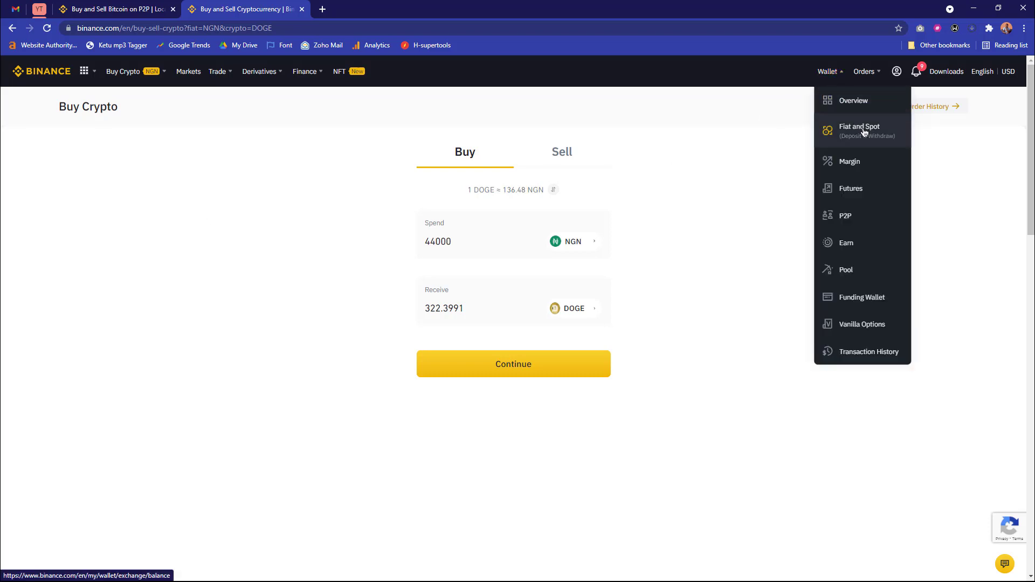
click(139, 7)
mouse_move(152, 83)
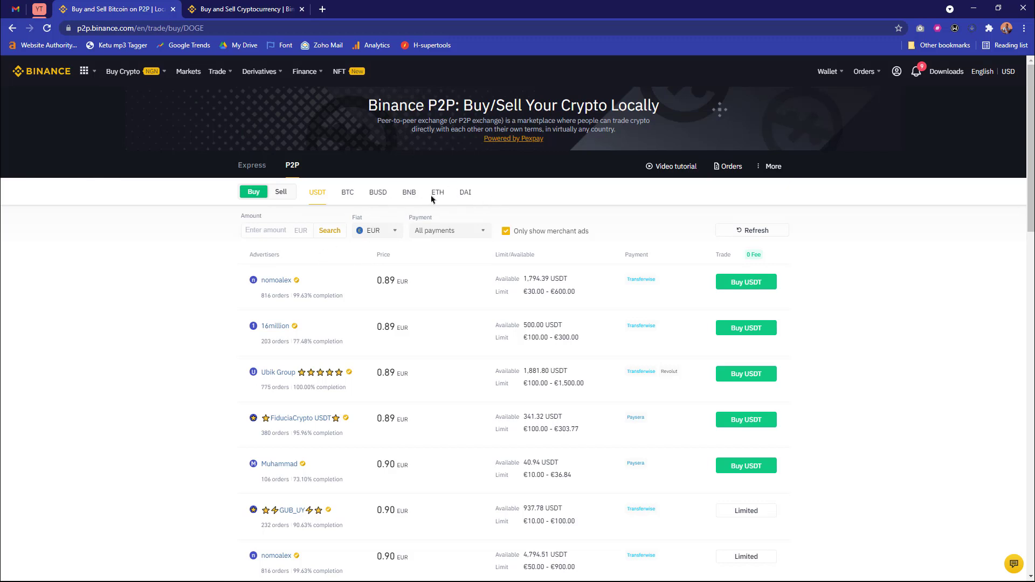
click(388, 231)
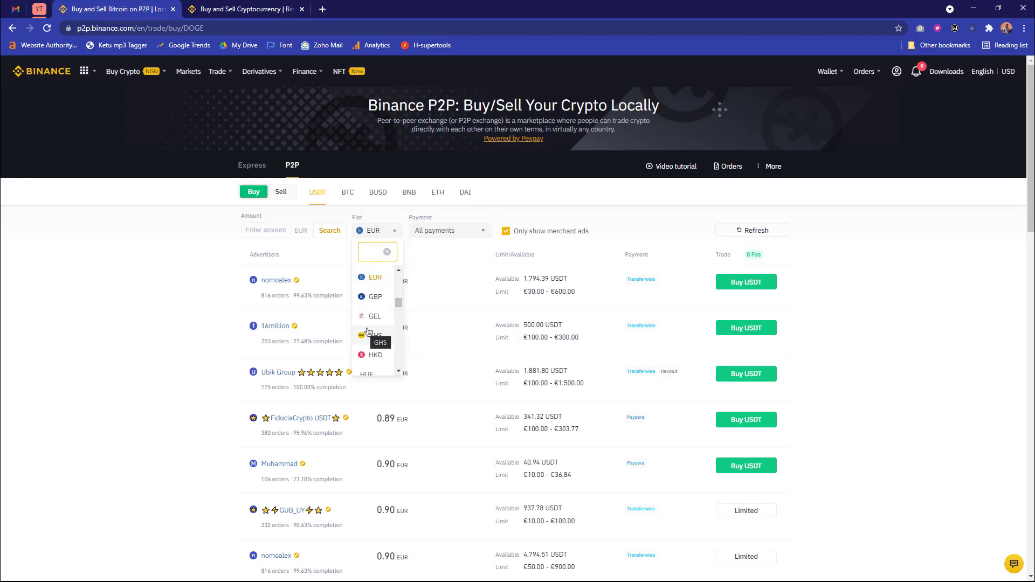
text(cny)
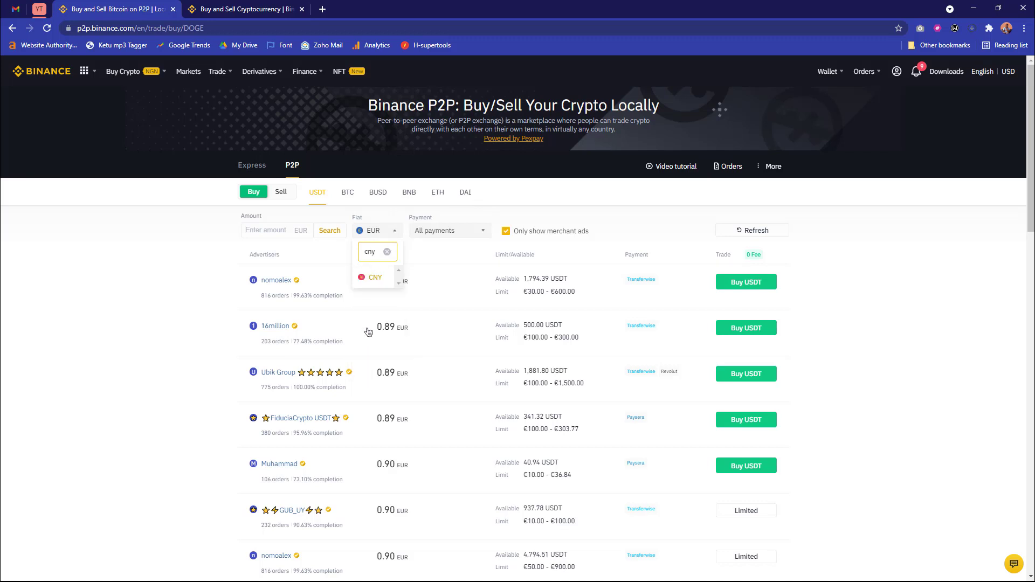
key(Return)
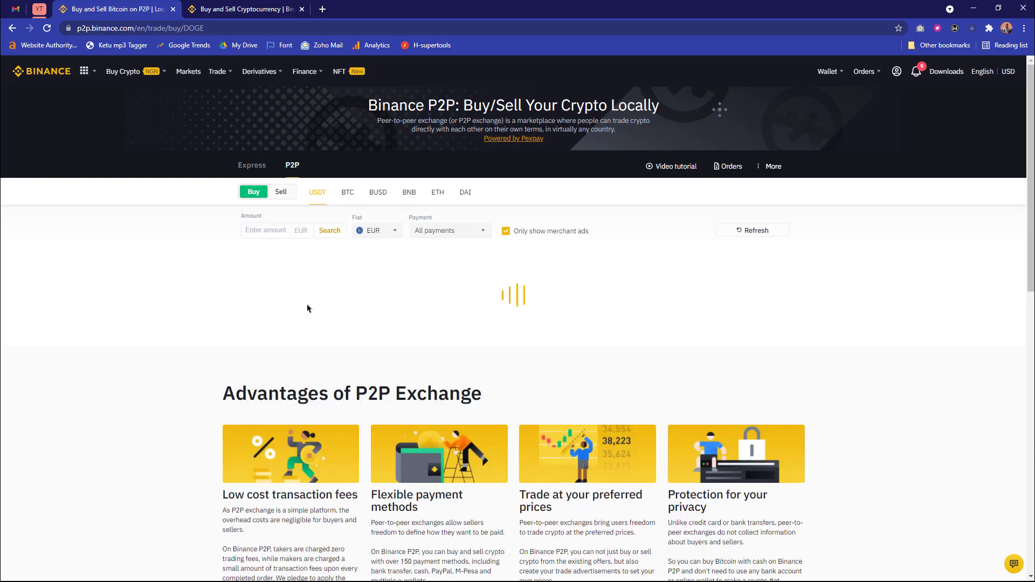